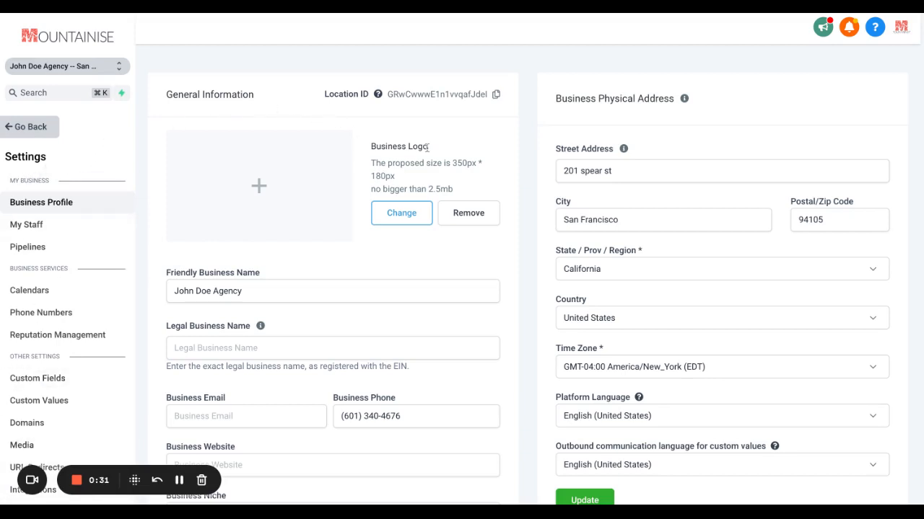
# Review the General Information and Business Physical Address sections of the business profile
pyautogui.scroll(-1, 427, 151)
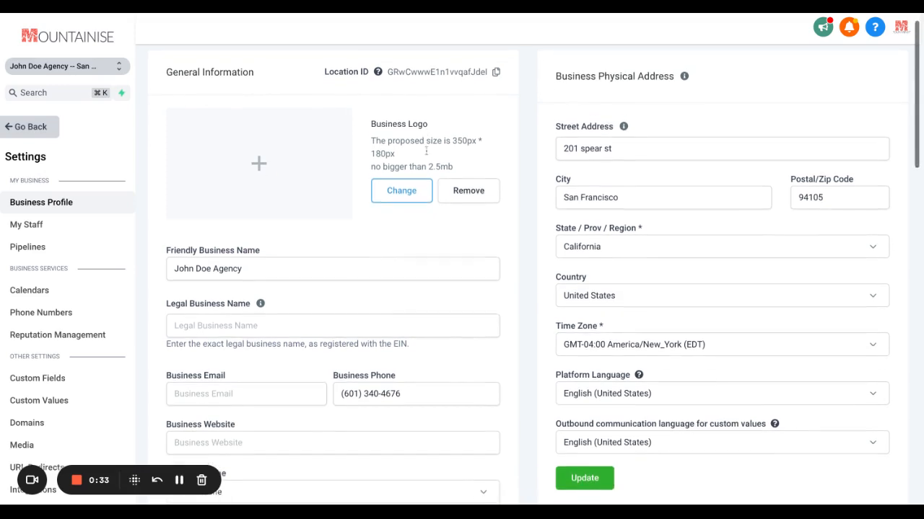
pyautogui.scroll(-1, 394, 180)
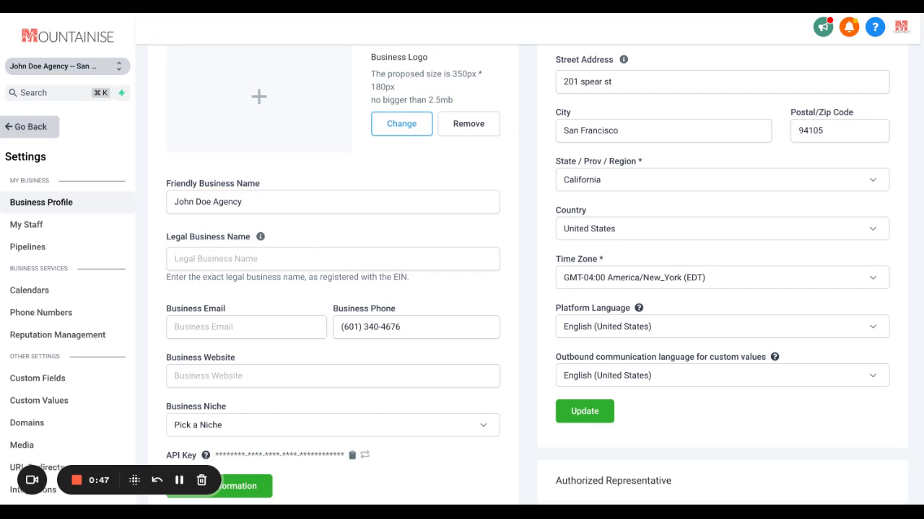
pyautogui.scroll(-1, 511, 271)
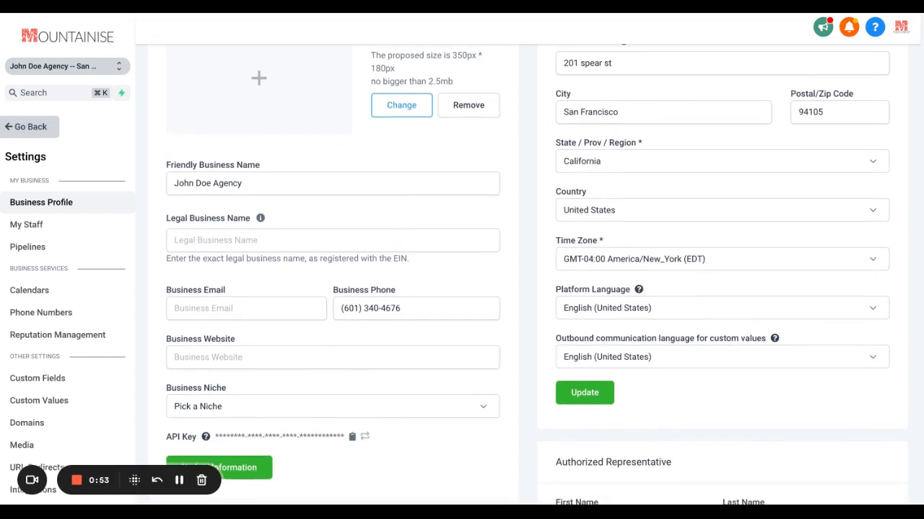
pyautogui.scroll(2, 524, 265)
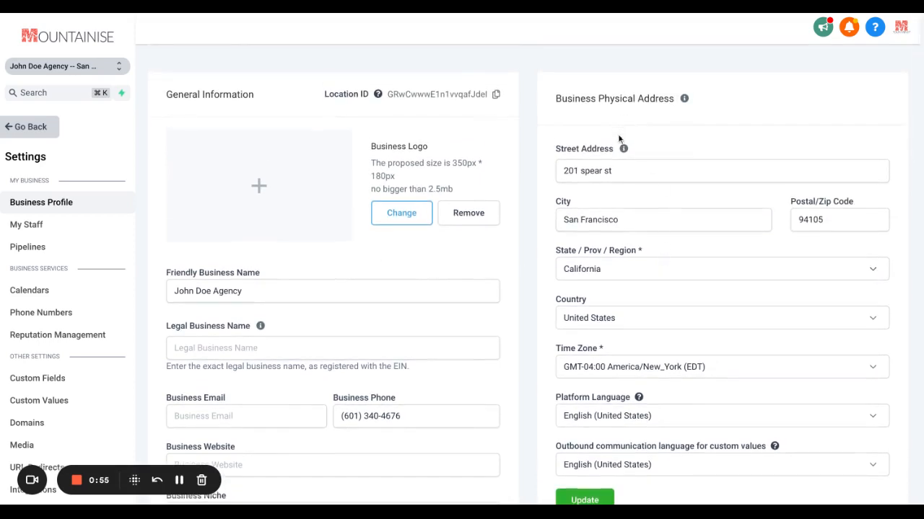
pyautogui.scroll(-1, 540, 250)
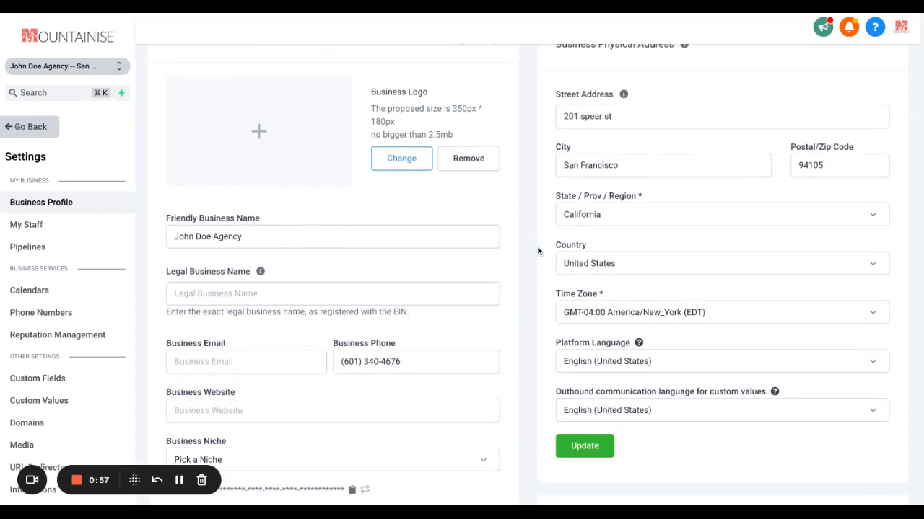
pyautogui.scroll(1, 537, 251)
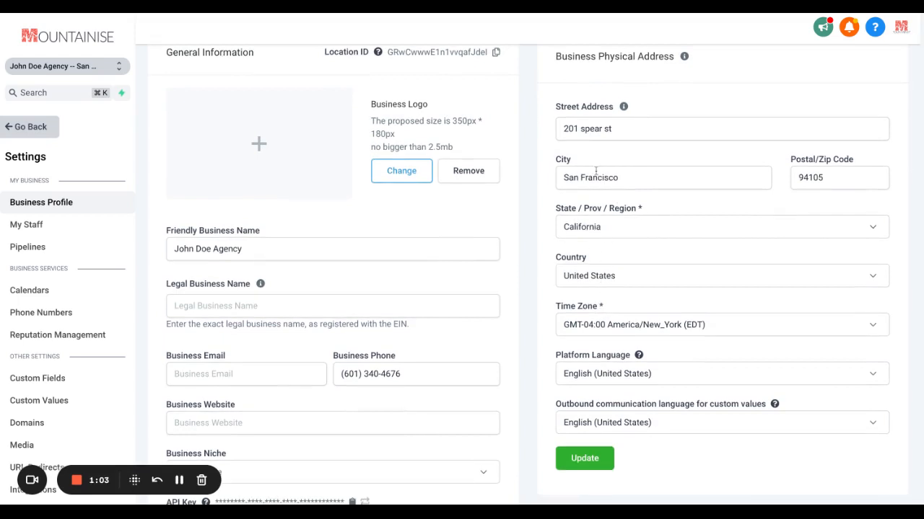
pyautogui.scroll(-1, 587, 303)
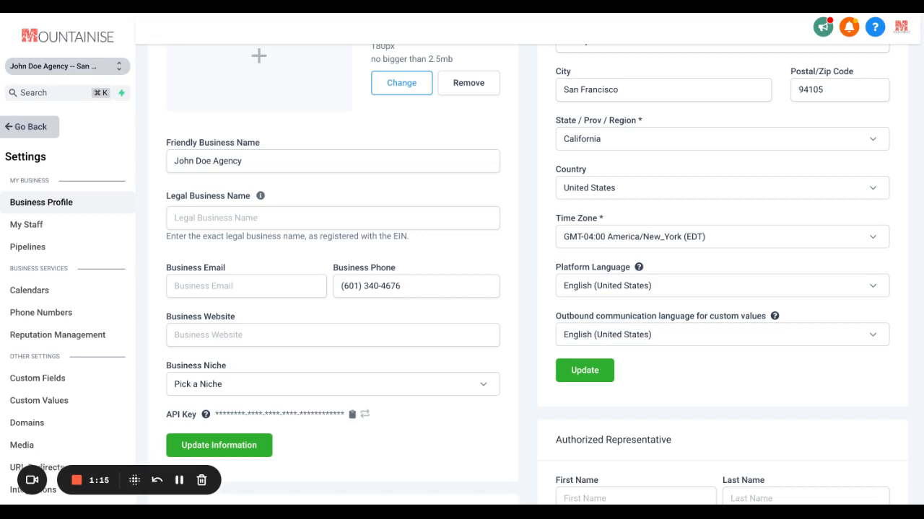
# Examine the Business Information and Authorized Representative sections of the business profile
pyautogui.scroll(-4, 526, 274)
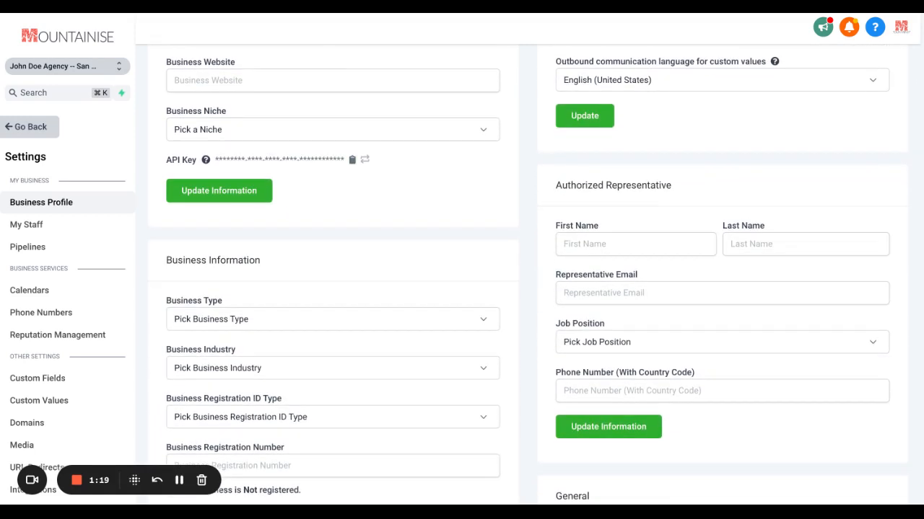
pyautogui.scroll(-1, 534, 274)
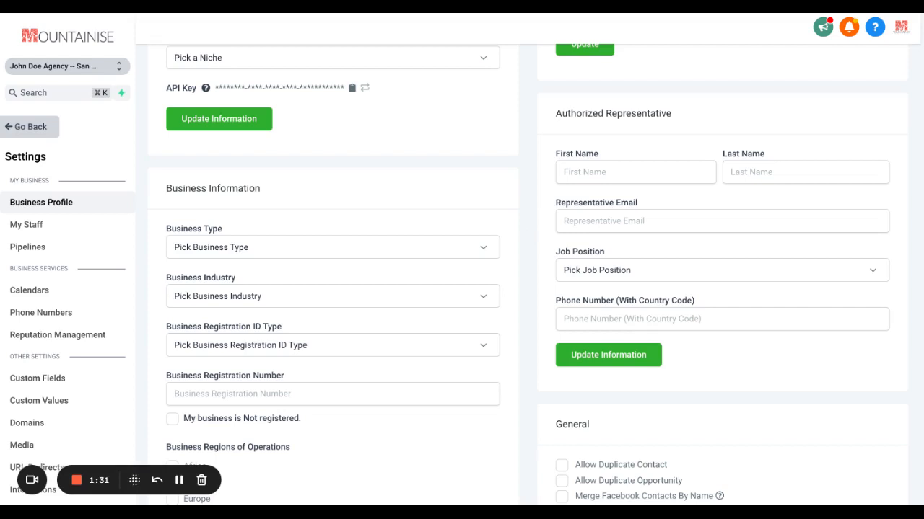
pyautogui.scroll(-3, 490, 256)
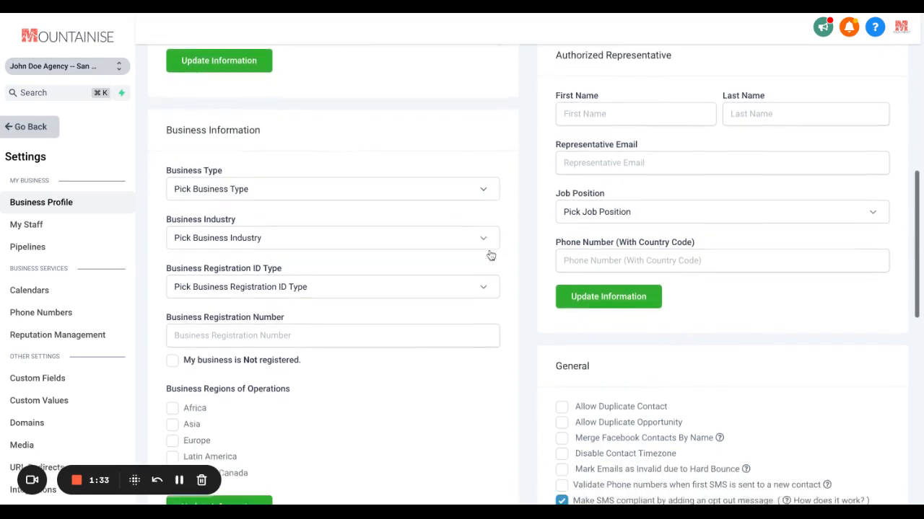
pyautogui.scroll(1, 491, 256)
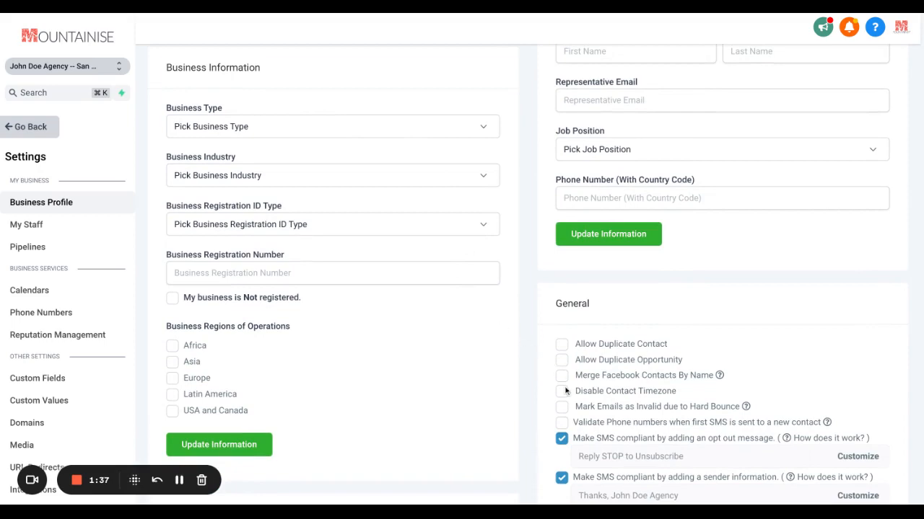
# Look through the General contact, SMS and email compliance options and the deprecated feature settings
pyautogui.scroll(-3, 564, 383)
pyautogui.scroll(-3, 565, 390)
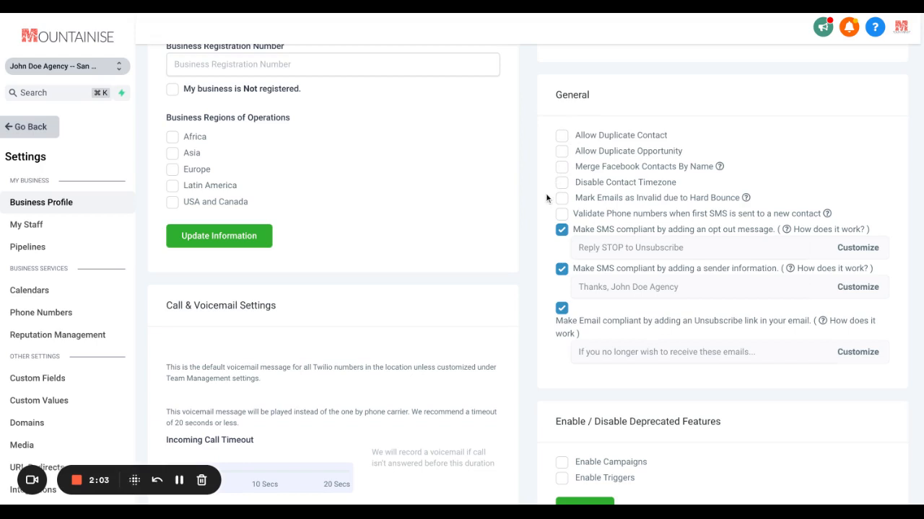
pyautogui.scroll(-1, 527, 260)
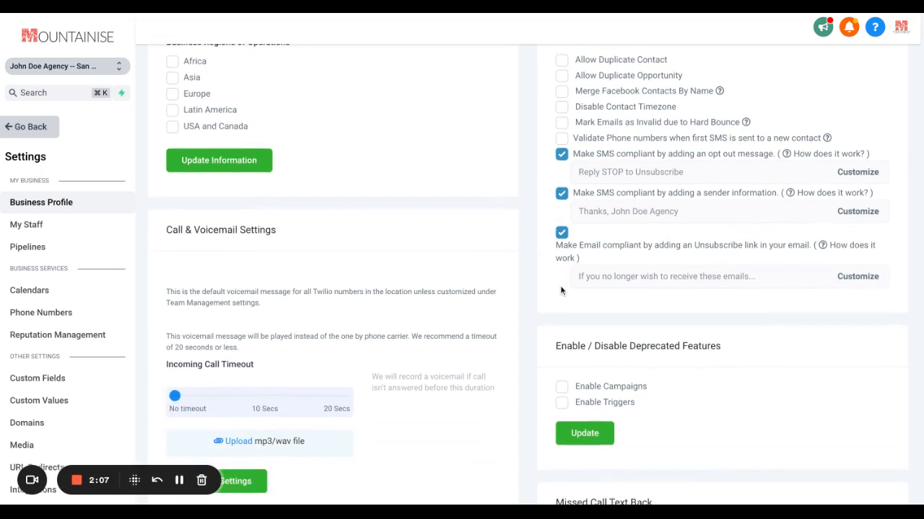
pyautogui.scroll(-1, 545, 366)
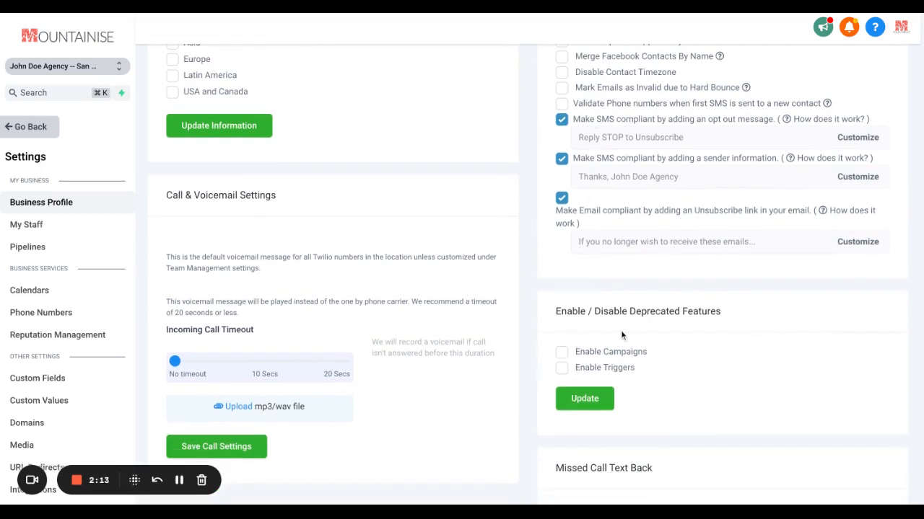
# Examine the Call & Voicemail Settings and the Missed Call Text Back section of the business profile
pyautogui.scroll(-1, 553, 362)
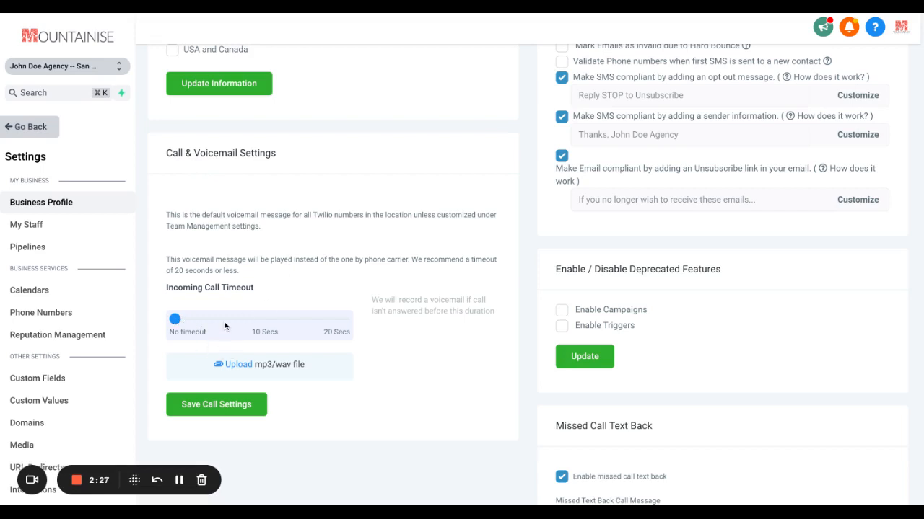
pyautogui.scroll(-1, 586, 460)
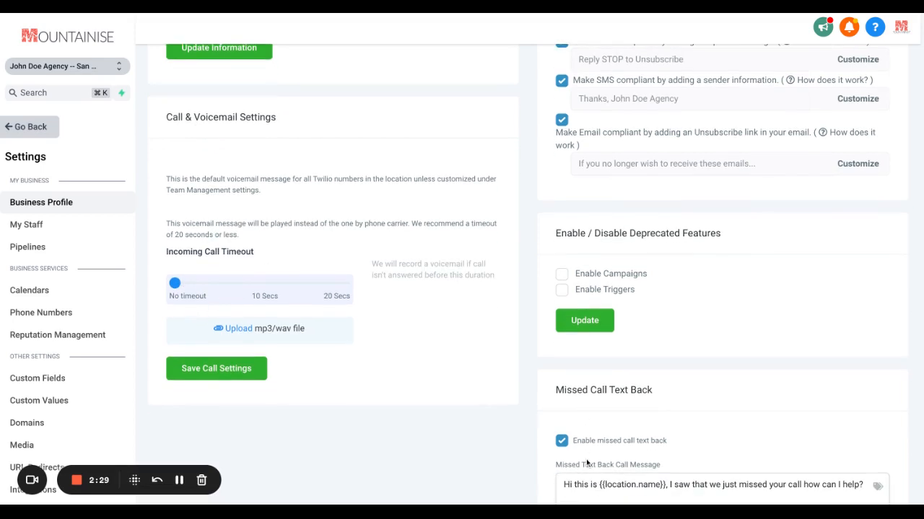
pyautogui.scroll(-1, 586, 462)
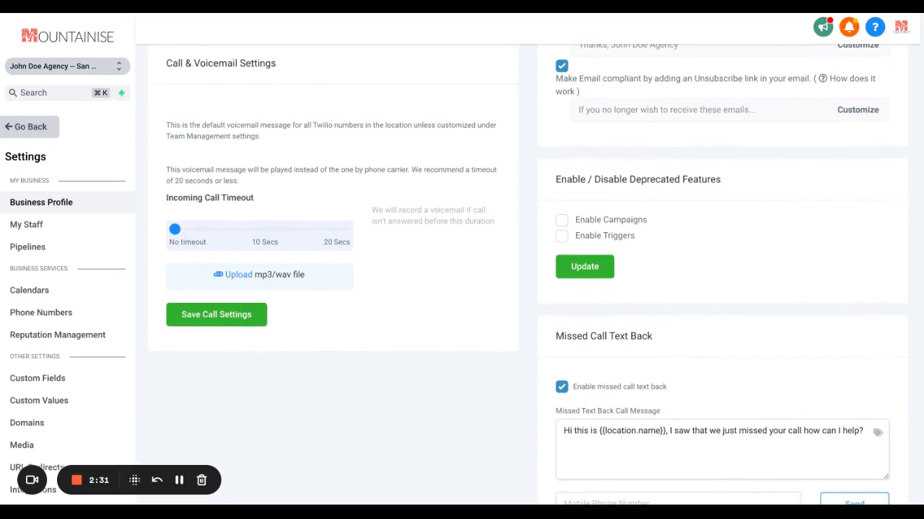
pyautogui.scroll(-1, 585, 462)
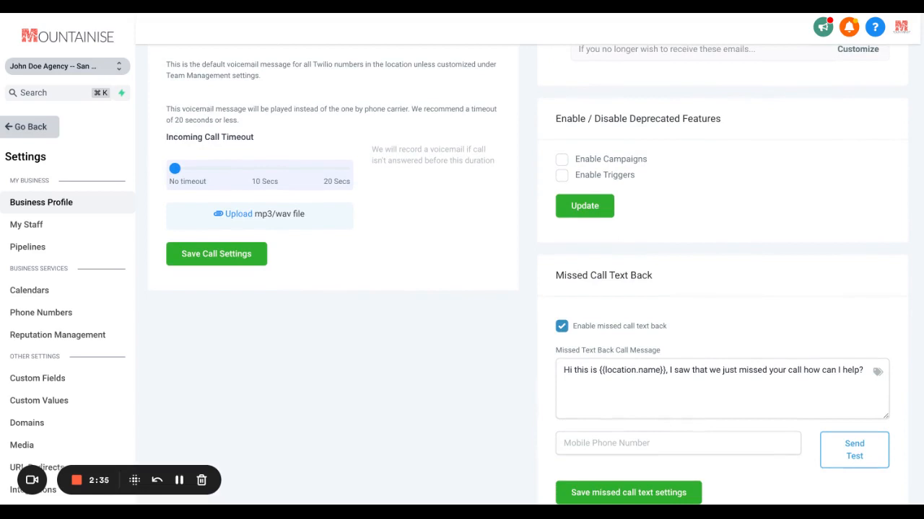
pyautogui.scroll(-1, 599, 375)
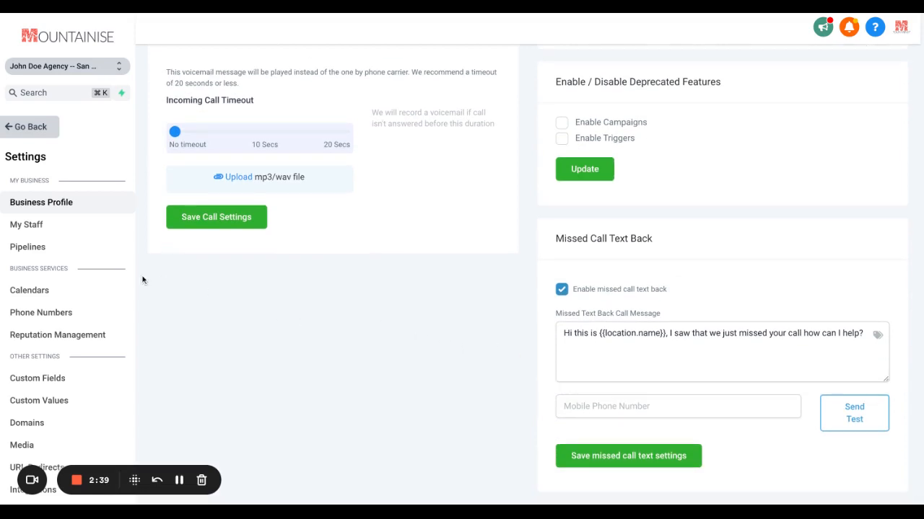
# View the Team Management and Teams pages under My Staff, and display the list of pipelines
pyautogui.click(38, 231)
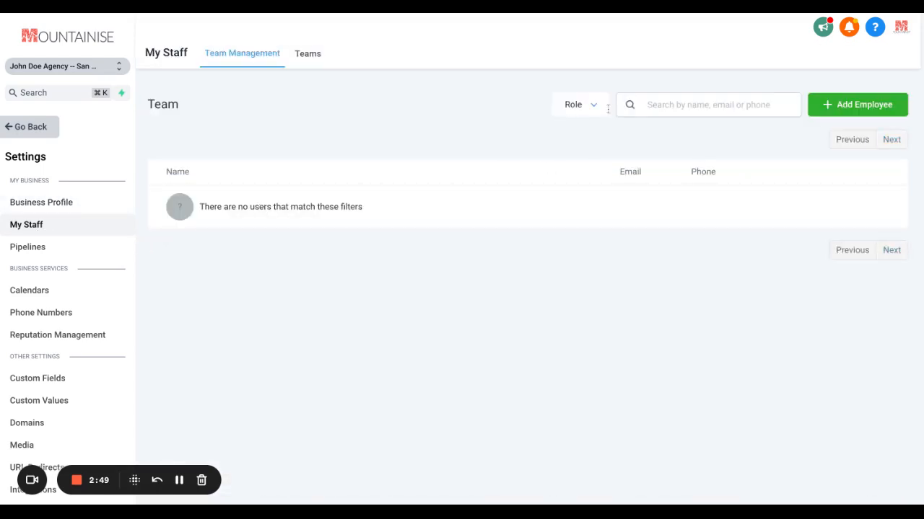
pyautogui.click(311, 67)
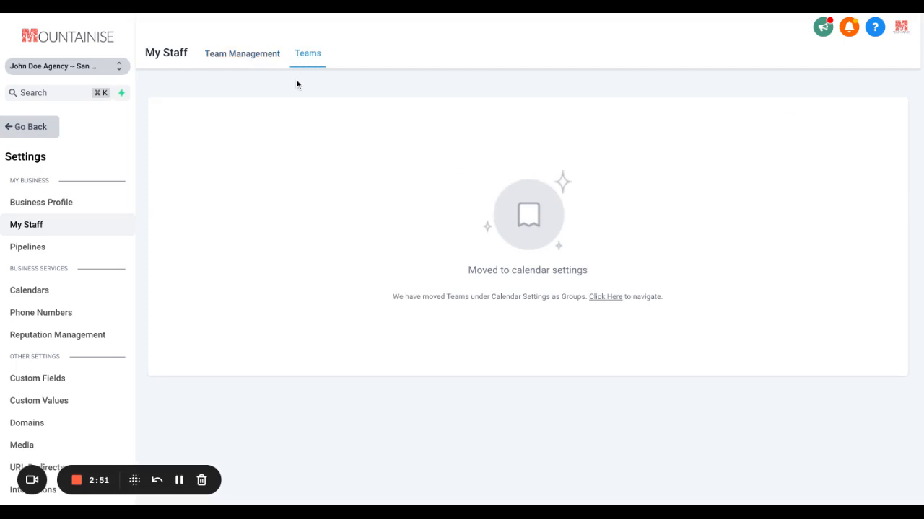
pyautogui.click(254, 63)
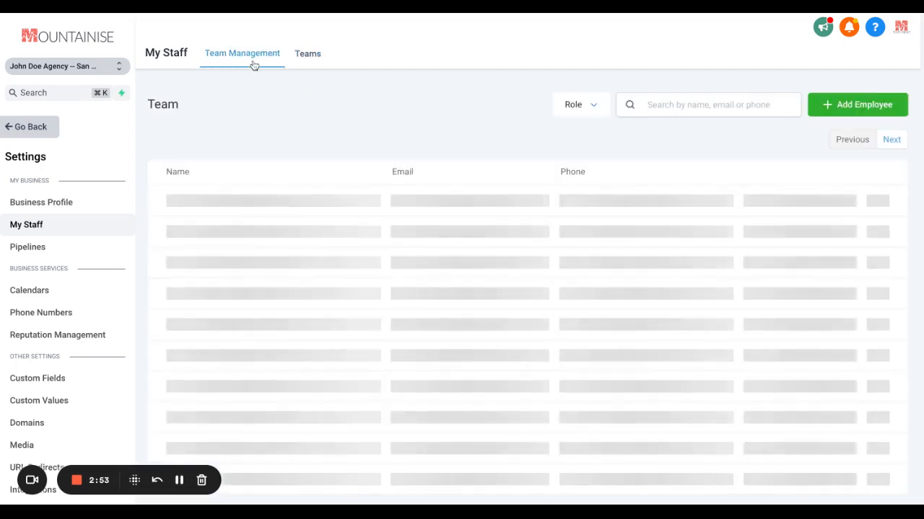
pyautogui.click(75, 253)
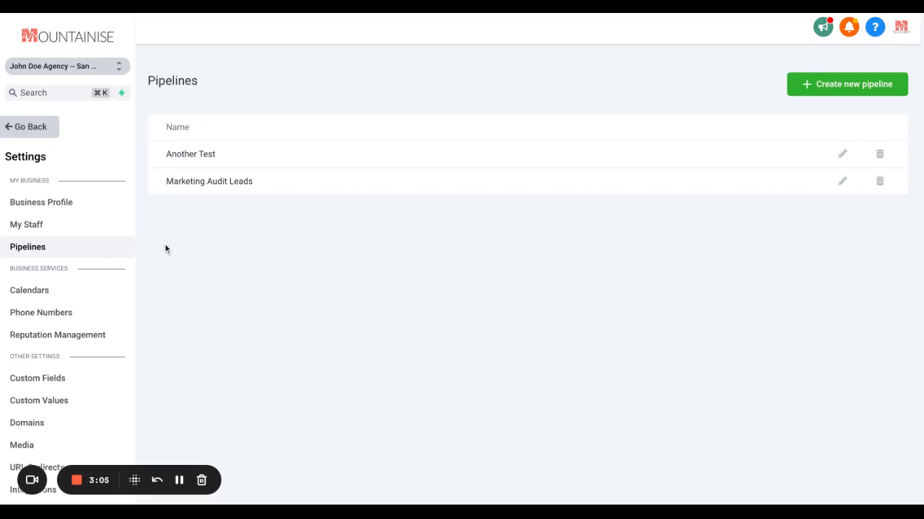
# Open the Book Audit Results Call calendar for editing from the calendar settings
pyautogui.click(80, 295)
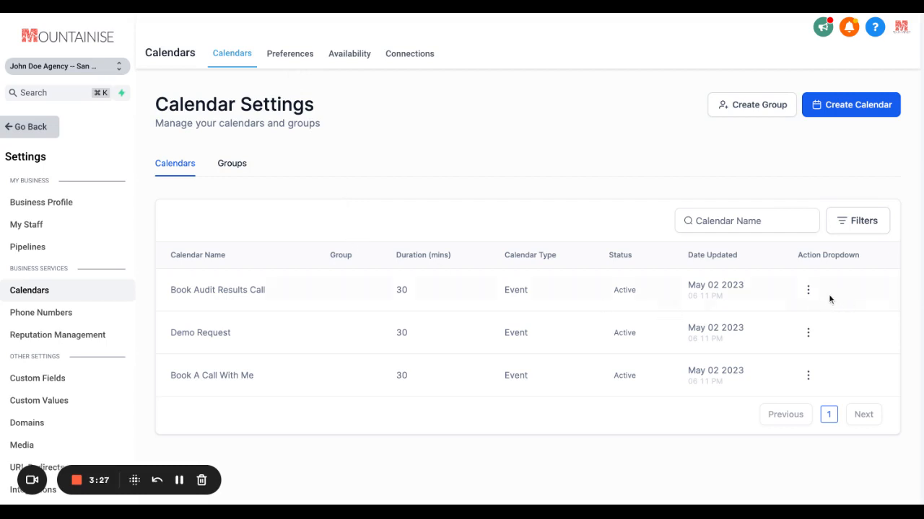
pyautogui.click(809, 291)
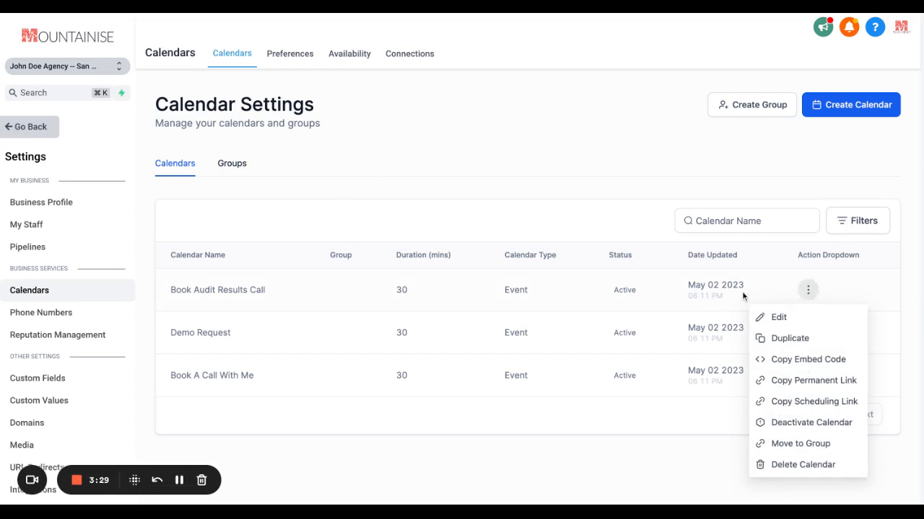
pyautogui.click(774, 317)
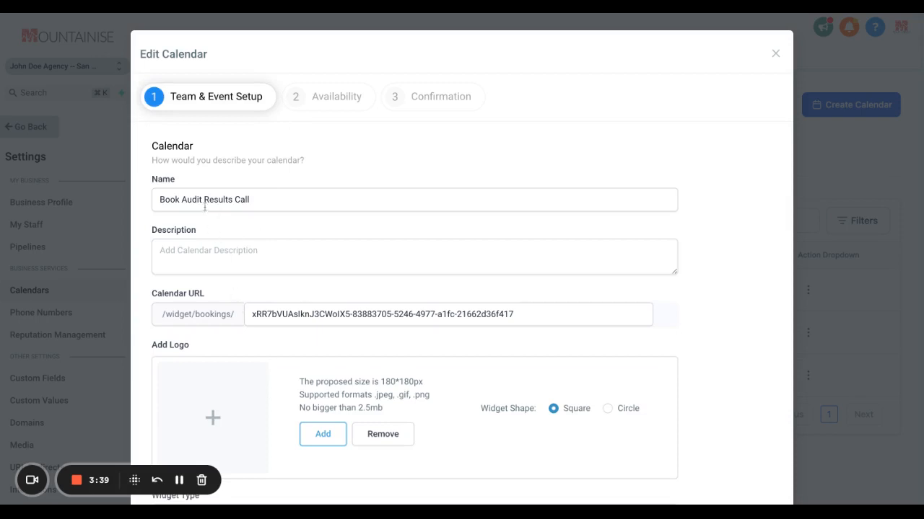
# Review the calendar's Team & Event Setup fields, from the name and logo down to the event color and sync option
pyautogui.scroll(-3, 226, 235)
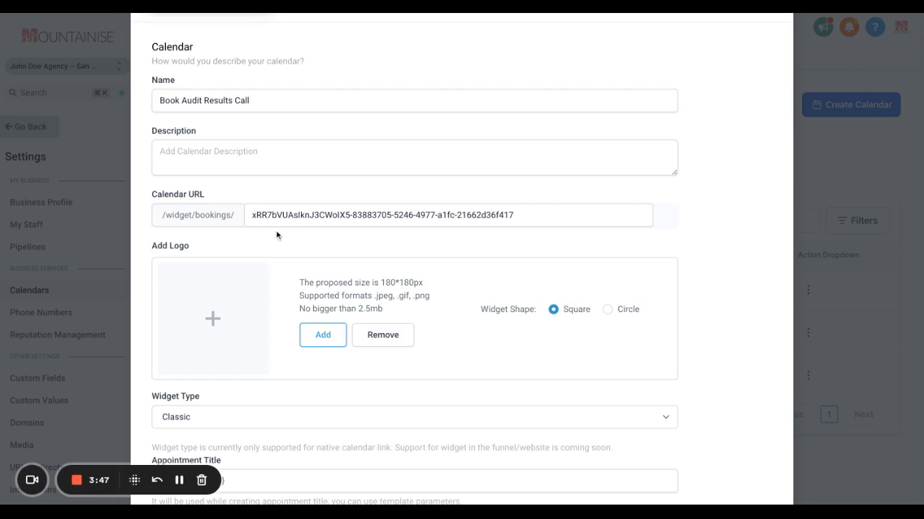
pyautogui.scroll(-2, 273, 254)
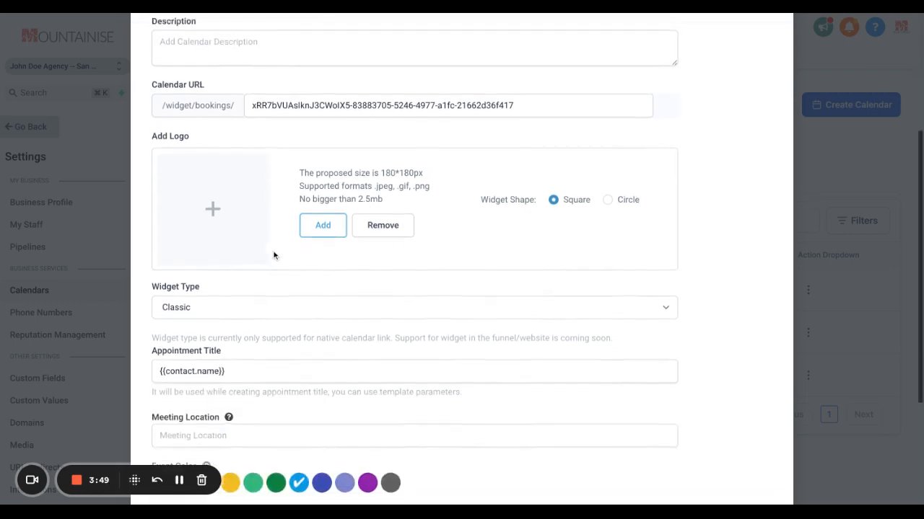
pyautogui.scroll(1, 273, 254)
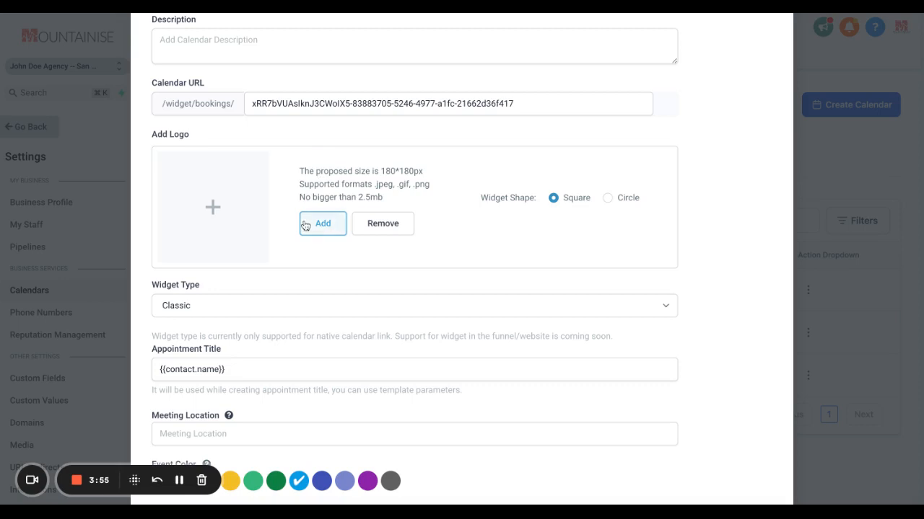
pyautogui.scroll(-1, 305, 226)
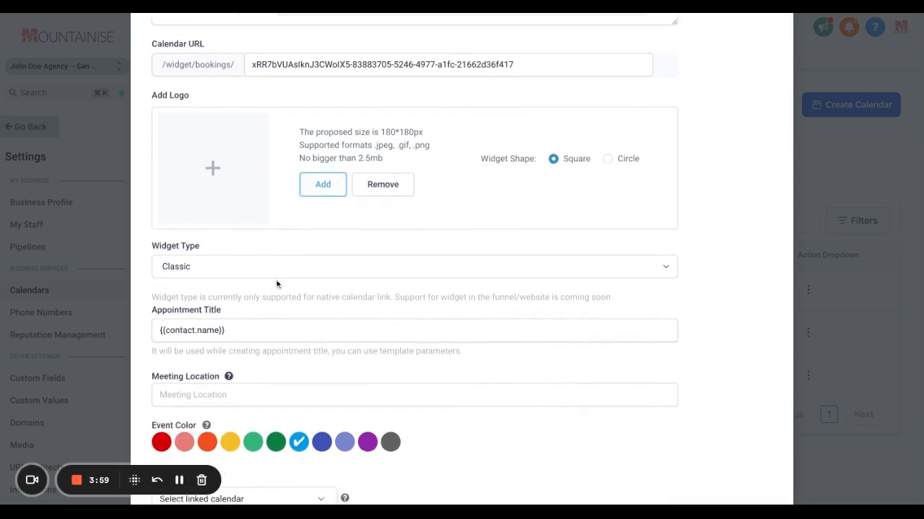
pyautogui.scroll(-1, 276, 281)
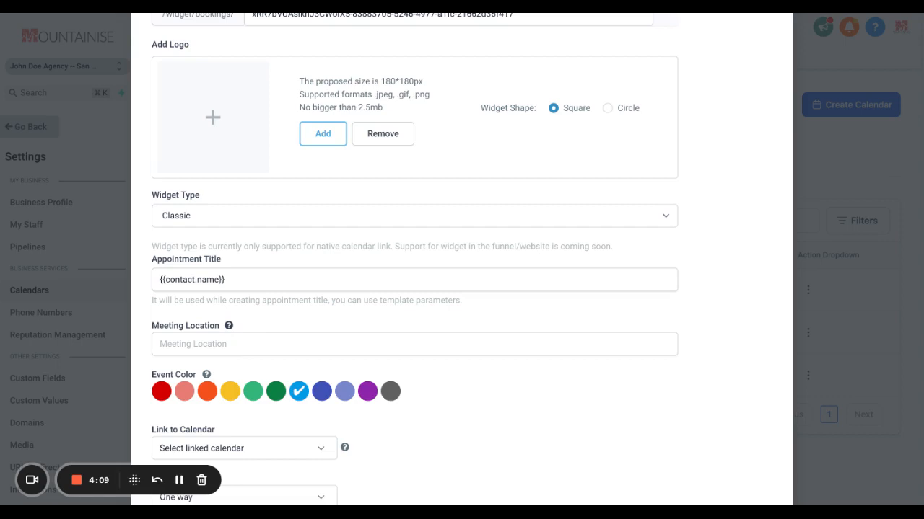
pyautogui.scroll(-2, 302, 342)
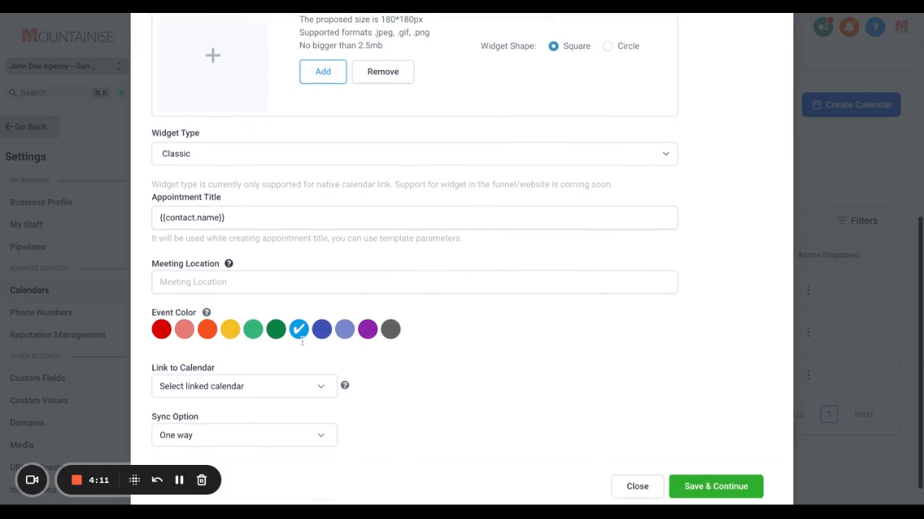
# Show the available choices for linking the Book Audit Results Call calendar to another calendar
pyautogui.click(326, 389)
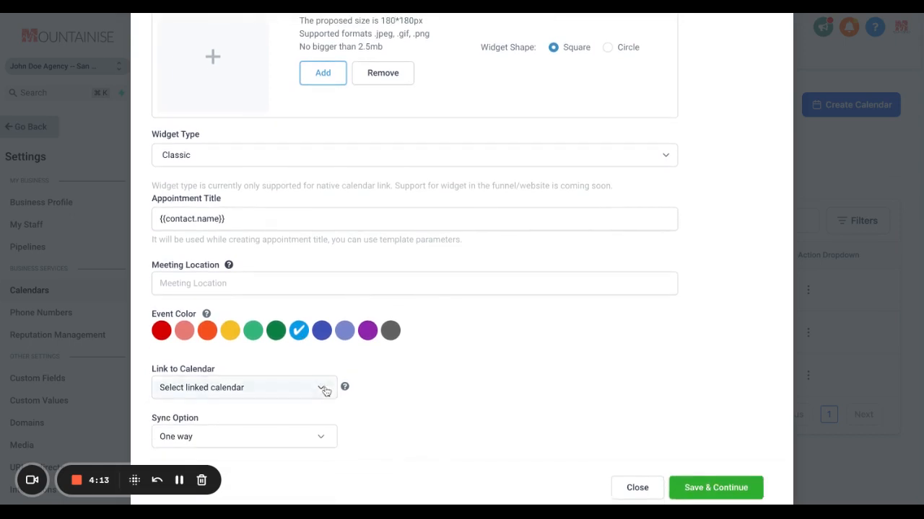
pyautogui.click(357, 410)
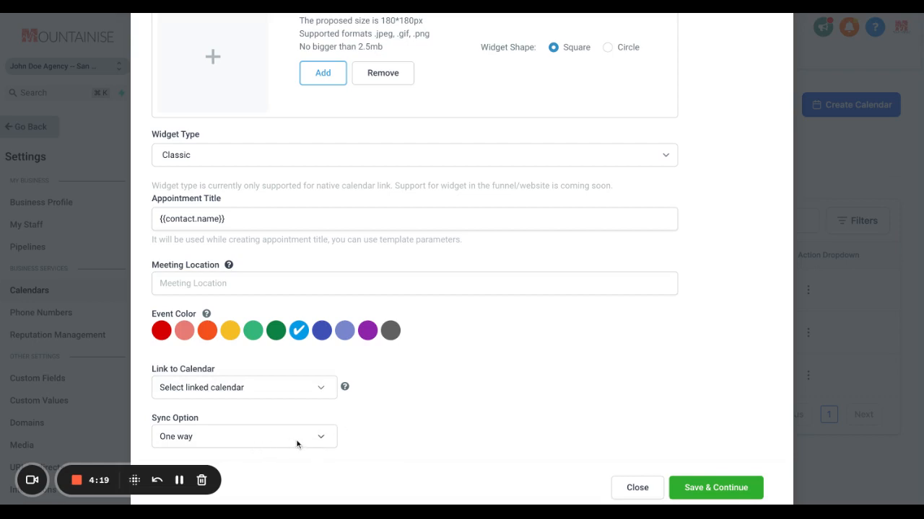
pyautogui.click(332, 392)
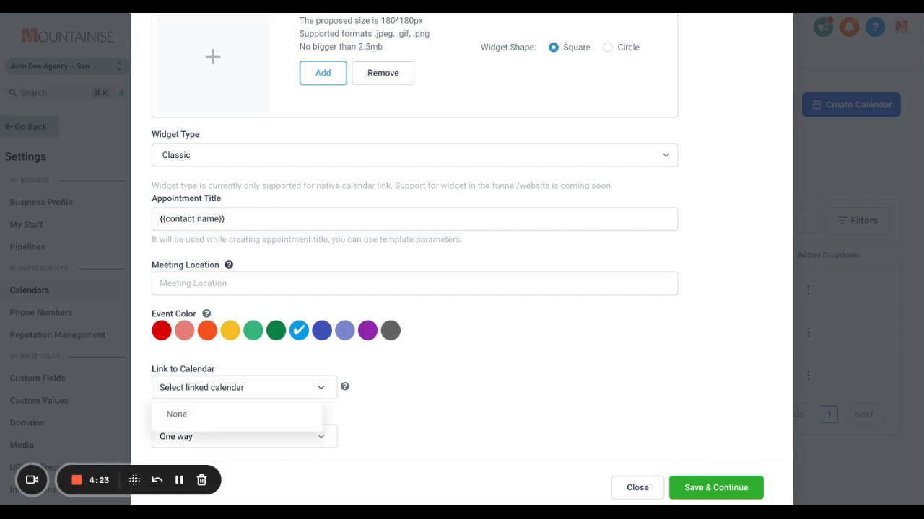
# Leave the linked calendar unselected, save the Team & Event Setup and continue to the calendar's Availability settings
pyautogui.click(354, 415)
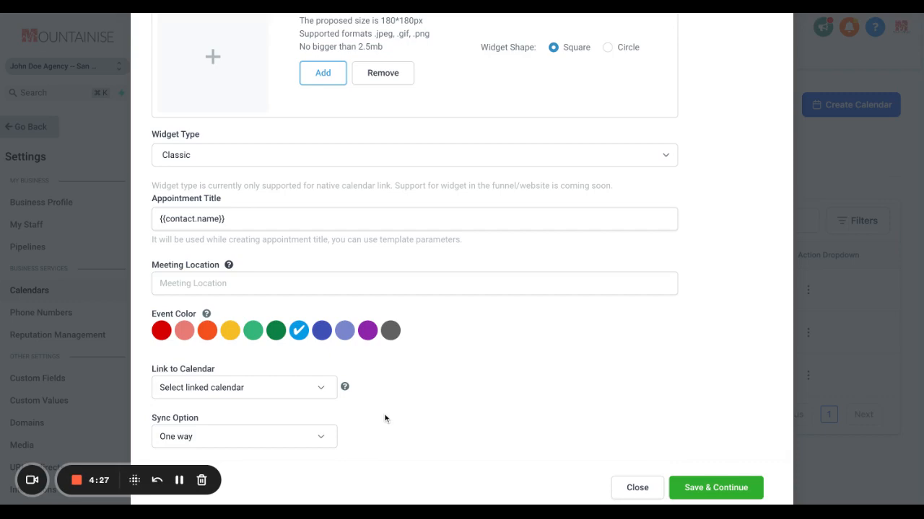
pyautogui.scroll(5, 503, 354)
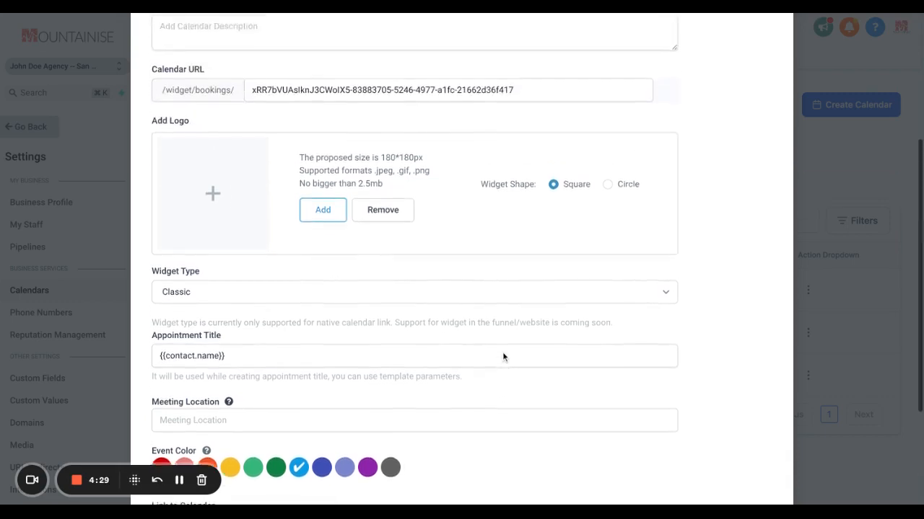
pyautogui.scroll(-5, 503, 352)
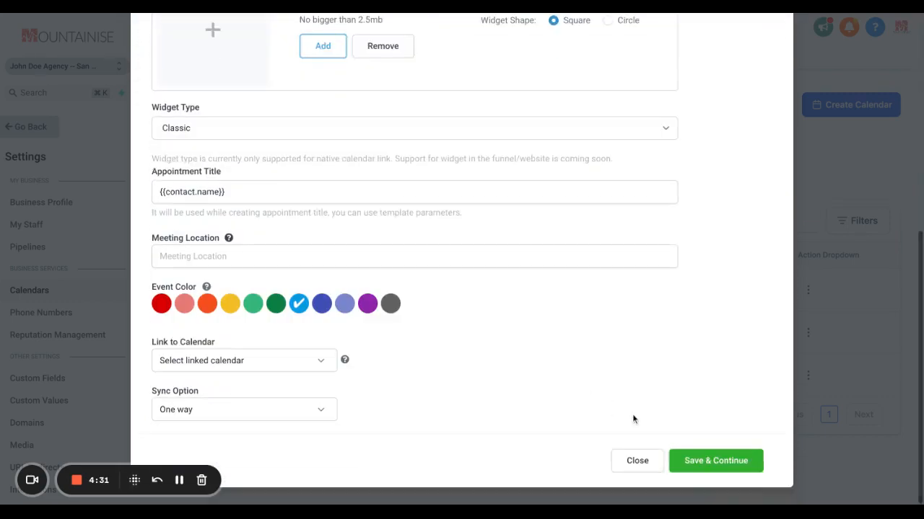
pyautogui.click(705, 460)
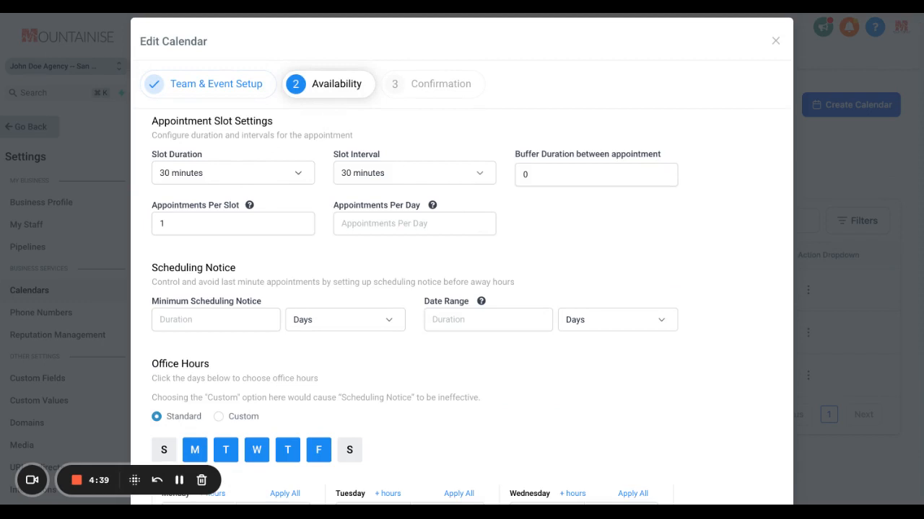
# Show the available slot durations, and review the scheduling notice and office hours settings
pyautogui.click(252, 181)
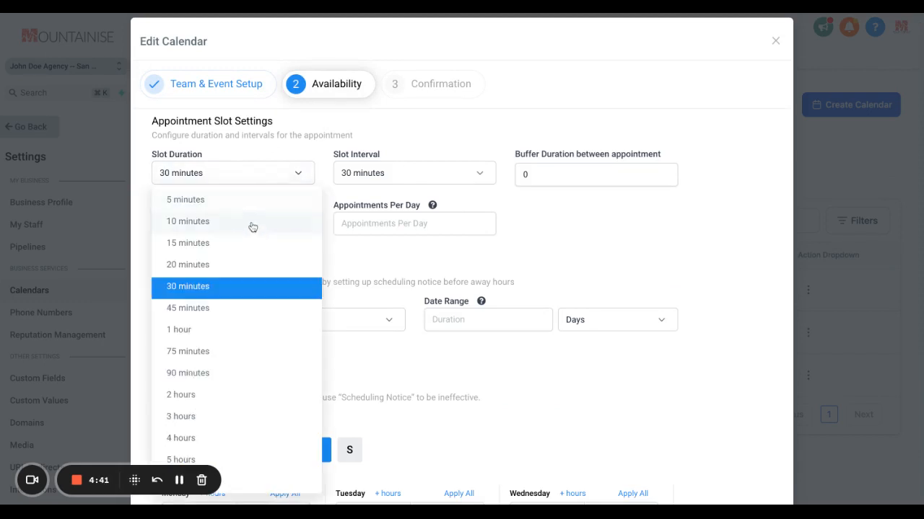
pyautogui.click(308, 150)
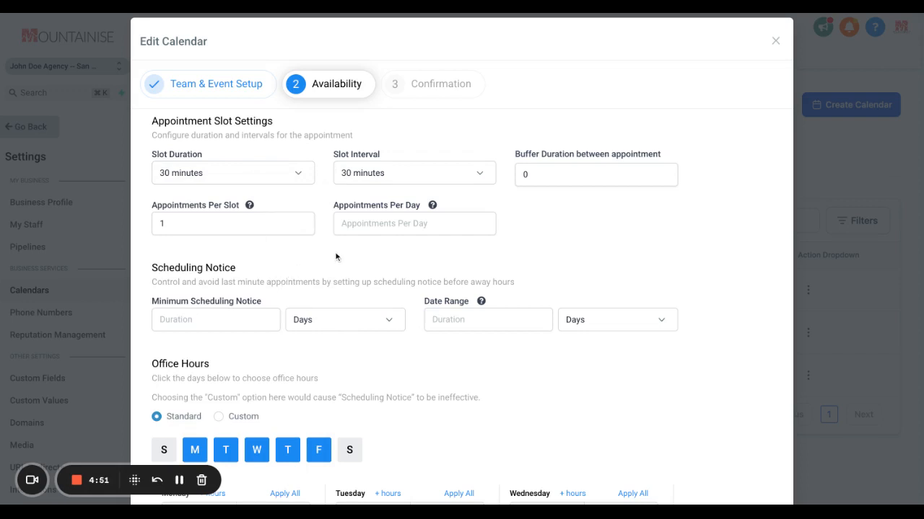
pyautogui.scroll(-3, 326, 262)
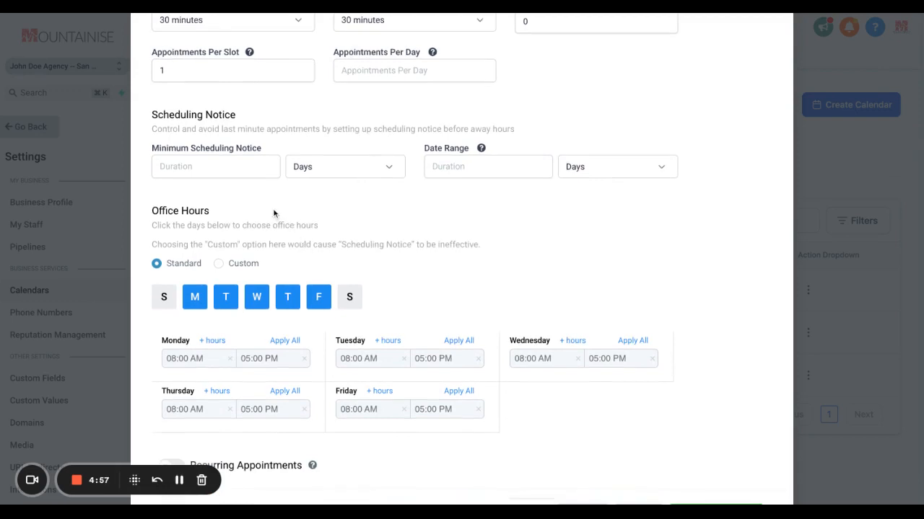
pyautogui.scroll(-2, 273, 213)
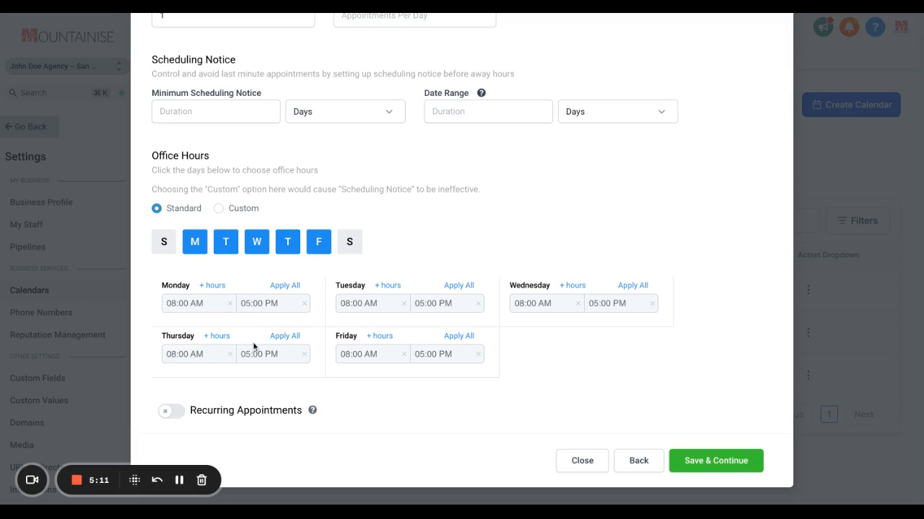
# Add a second 08:00 AM to 05:00 PM range to Monday's office hours, save the availability and continue to Confirmation
pyautogui.click(219, 290)
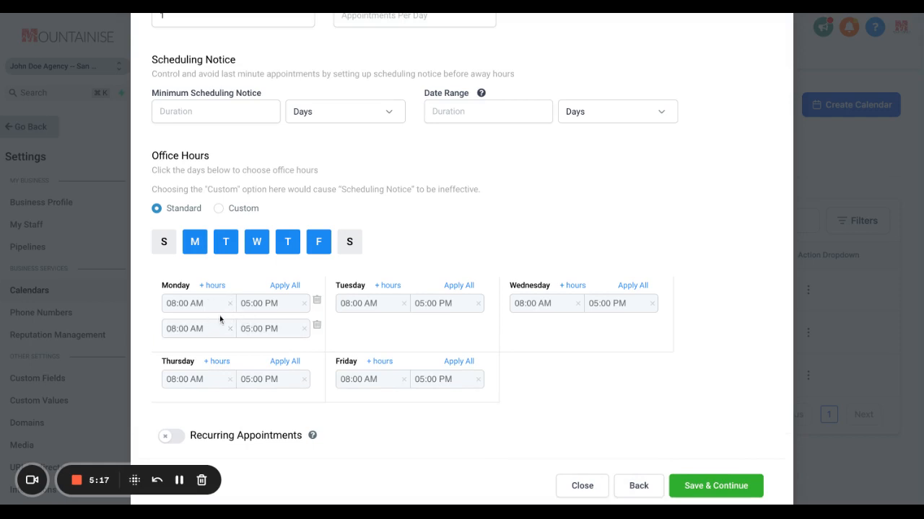
pyautogui.scroll(-1, 351, 385)
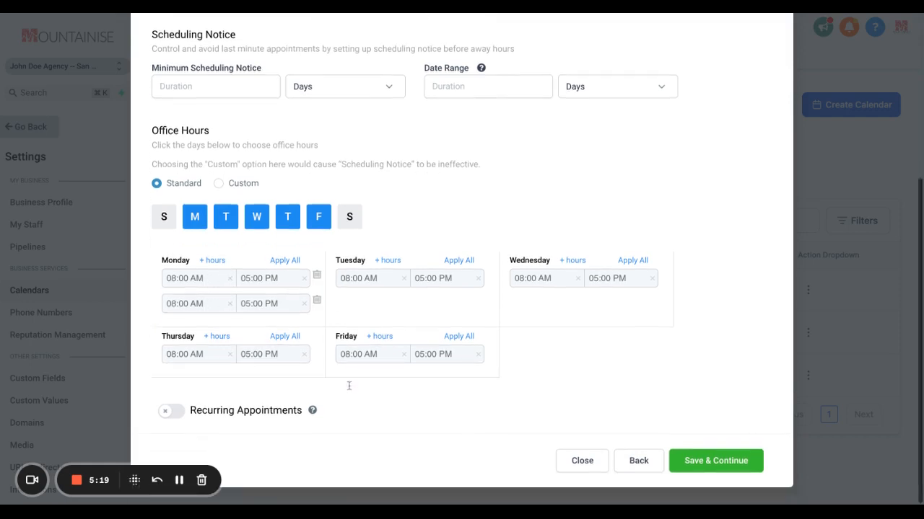
pyautogui.scroll(5, 645, 334)
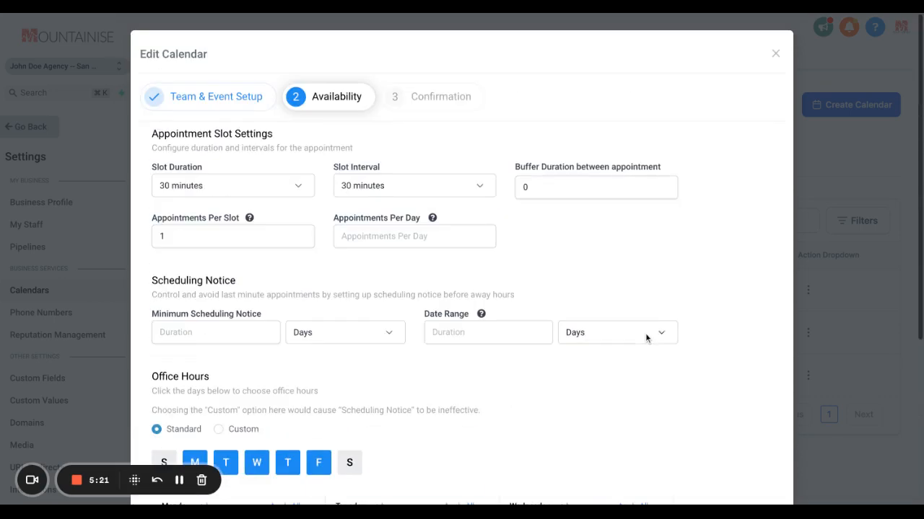
pyautogui.scroll(-5, 656, 335)
pyautogui.click(707, 464)
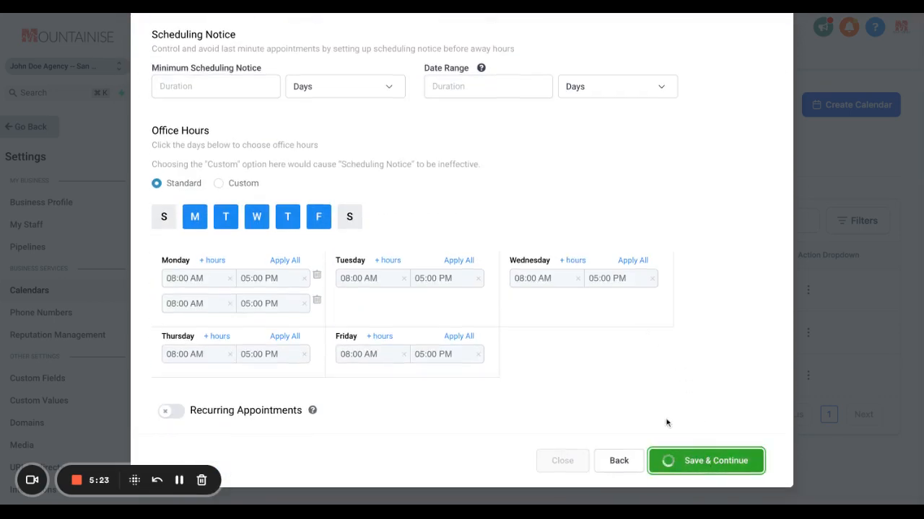
# Turn on the Emails recipient for the acknowledgement email notification and turn it off again
pyautogui.scroll(5, 548, 268)
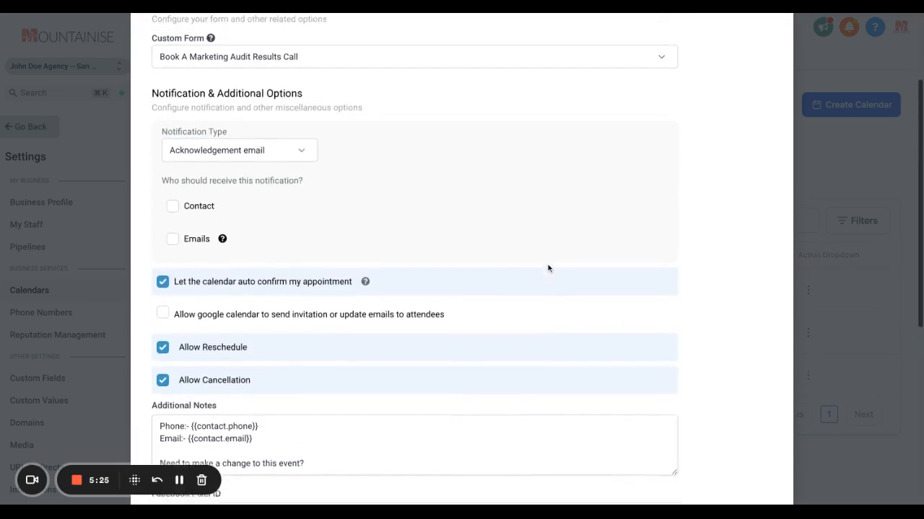
pyautogui.scroll(1, 451, 185)
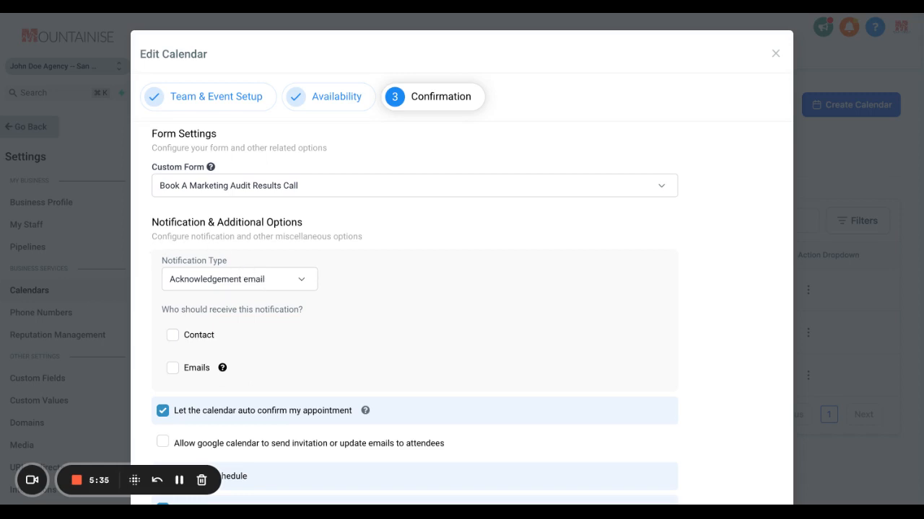
pyautogui.click(203, 372)
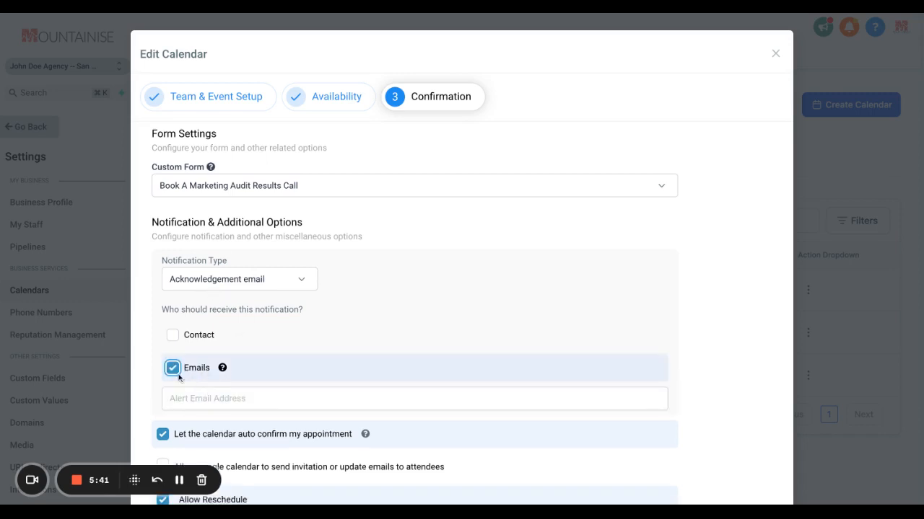
pyautogui.click(188, 370)
# Review the auto-confirm, reschedule and cancellation options, and read the Additional Notes through to the cancellation link
pyautogui.scroll(-1, 289, 415)
pyautogui.scroll(-3, 288, 416)
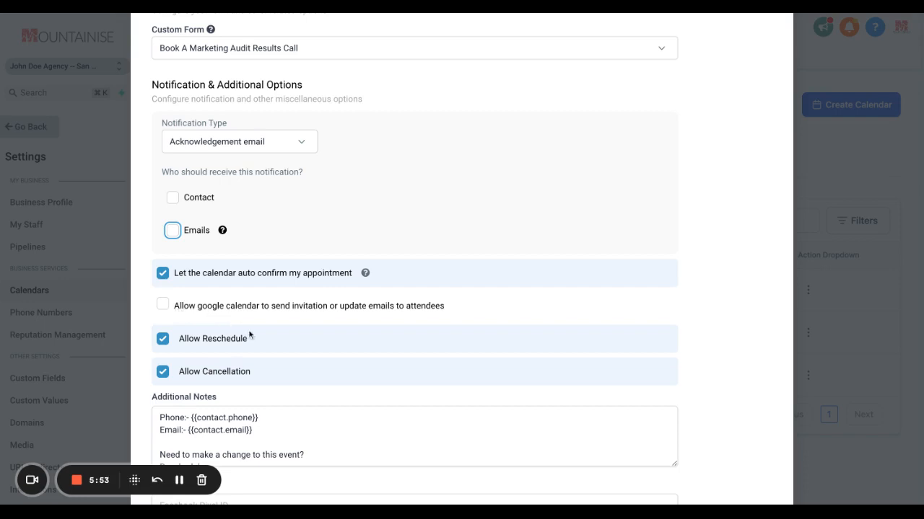
pyautogui.scroll(-1, 250, 335)
pyautogui.scroll(-1, 250, 334)
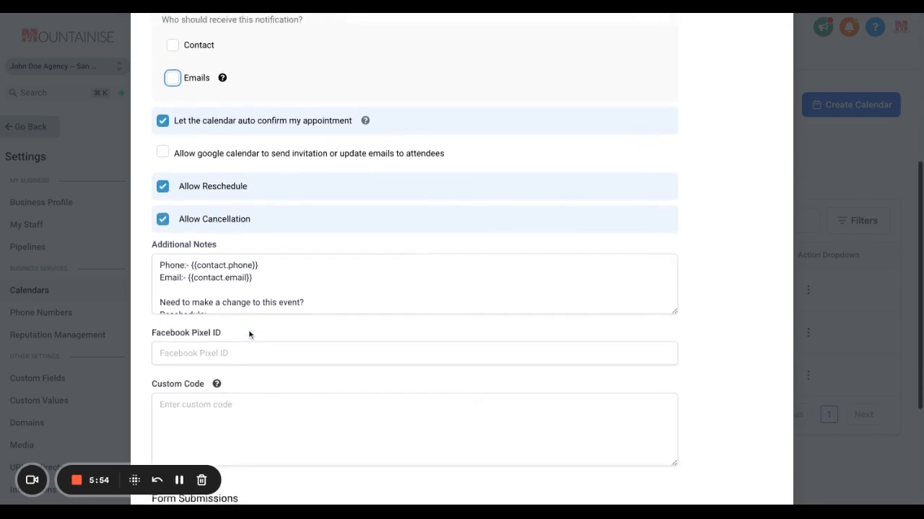
pyautogui.click(235, 286)
pyautogui.scroll(-2, 236, 286)
pyautogui.scroll(1, 235, 285)
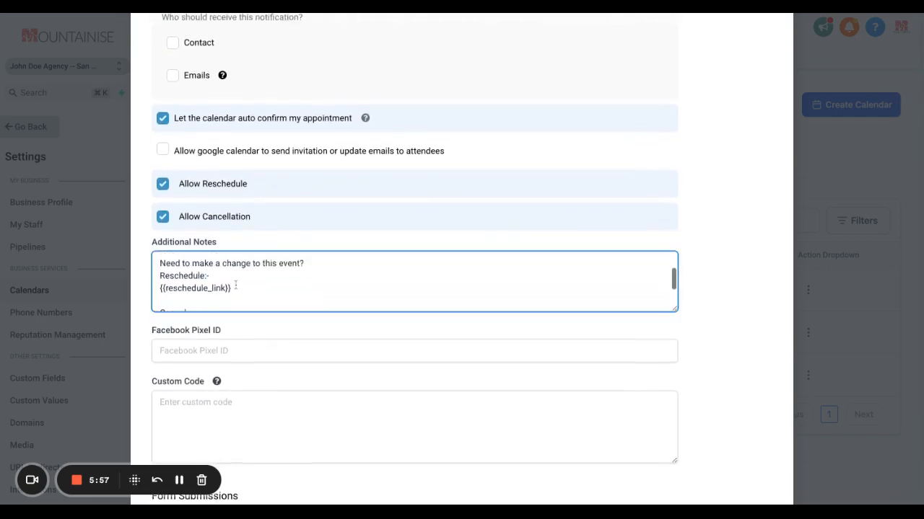
pyautogui.scroll(3, 235, 285)
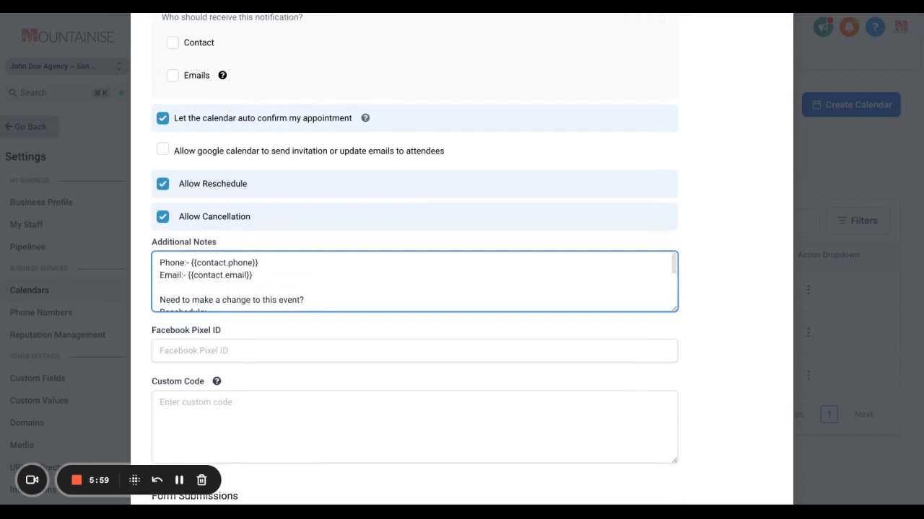
pyautogui.scroll(-3, 260, 300)
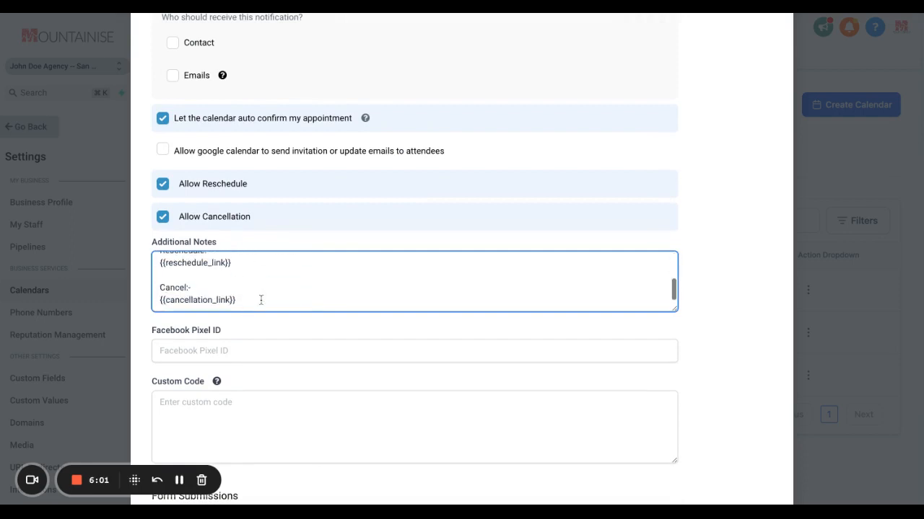
# Review the Facebook Pixel ID, Custom Code and Form Submissions settings, and close the calendar editor without completing it
pyautogui.scroll(-2, 318, 398)
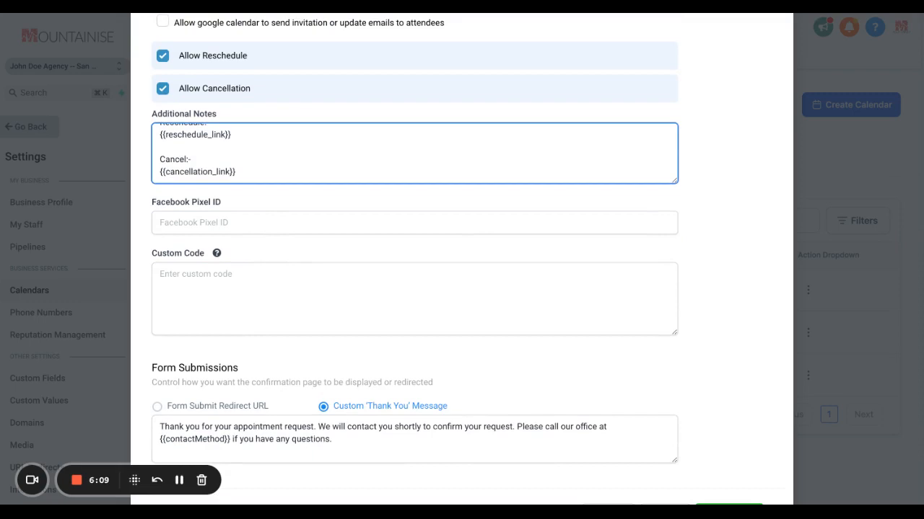
pyautogui.scroll(-1, 342, 309)
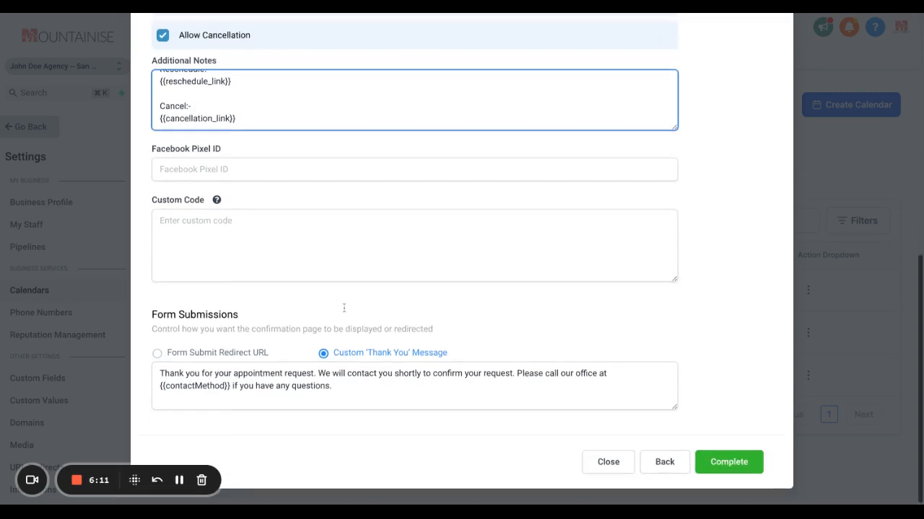
pyautogui.scroll(7, 691, 414)
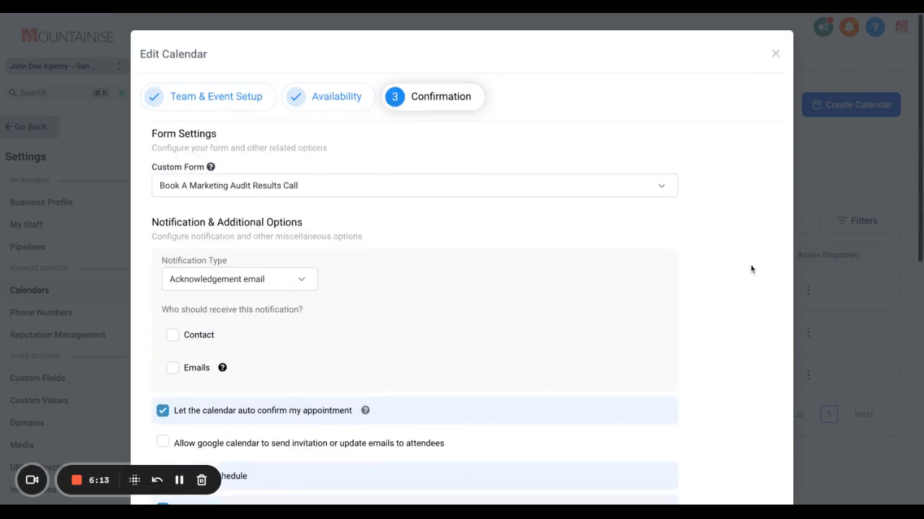
pyautogui.click(776, 54)
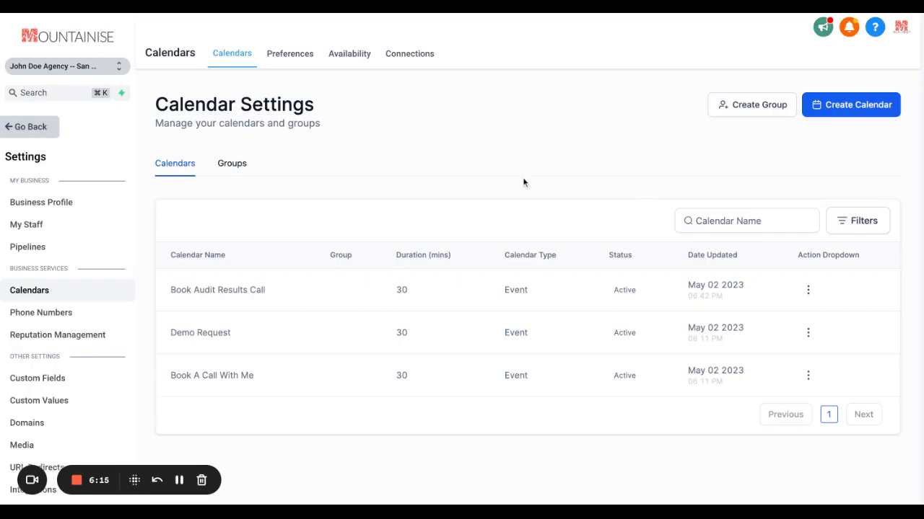
# View the calendar Preferences from week start to language and time format, plus the Availability and Connections pages
pyautogui.click(296, 61)
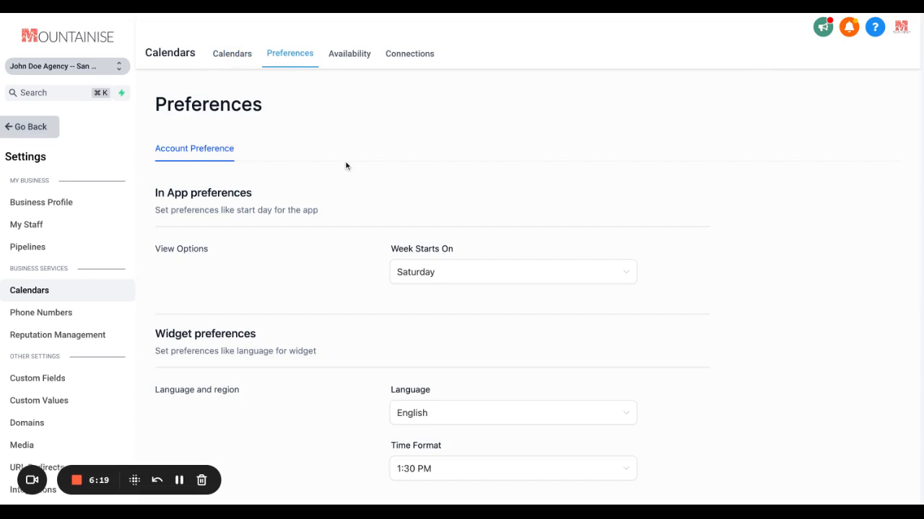
pyautogui.click(428, 269)
pyautogui.scroll(-2, 429, 264)
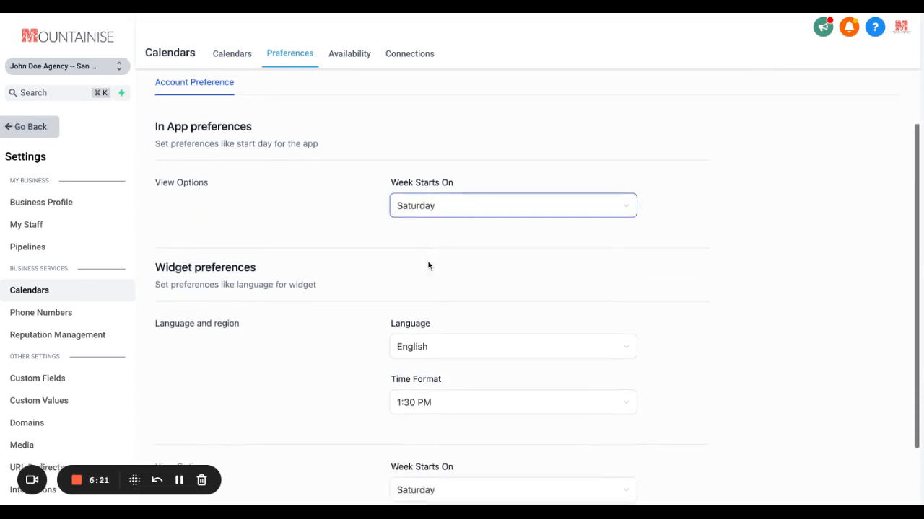
pyautogui.scroll(3, 427, 264)
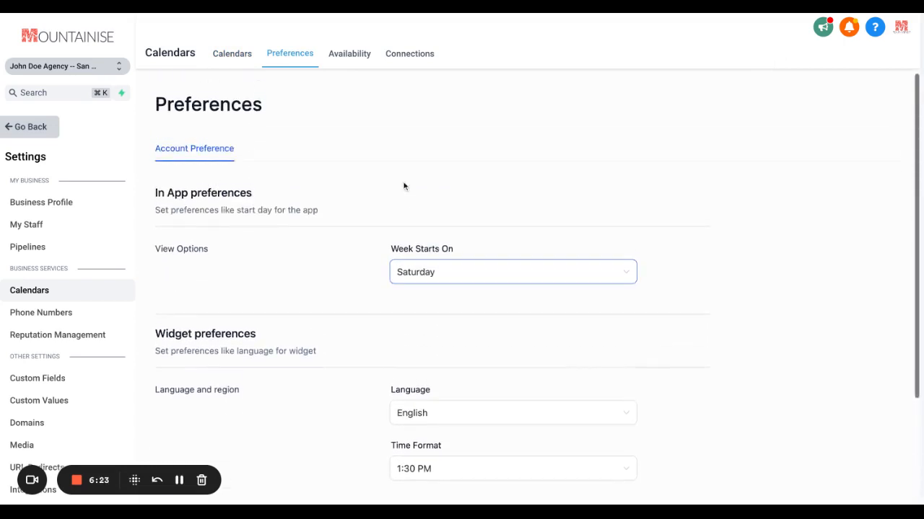
pyautogui.click(355, 62)
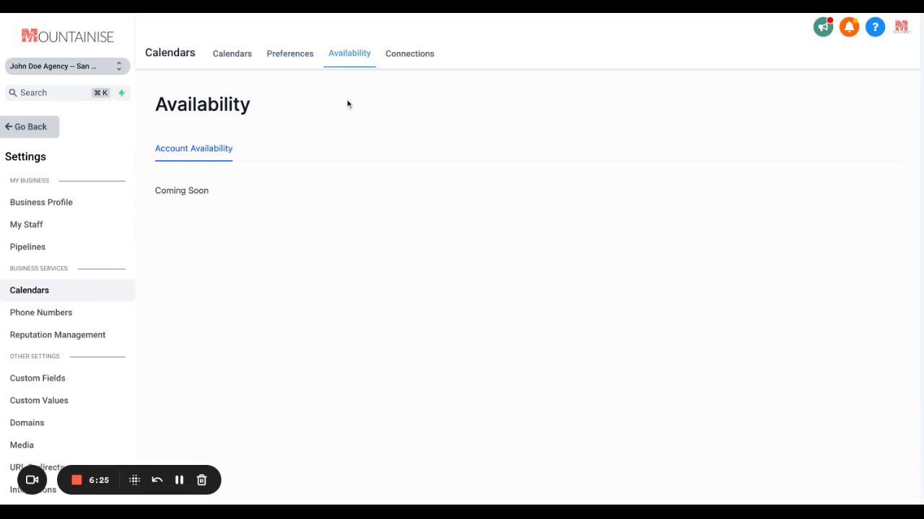
pyautogui.click(403, 63)
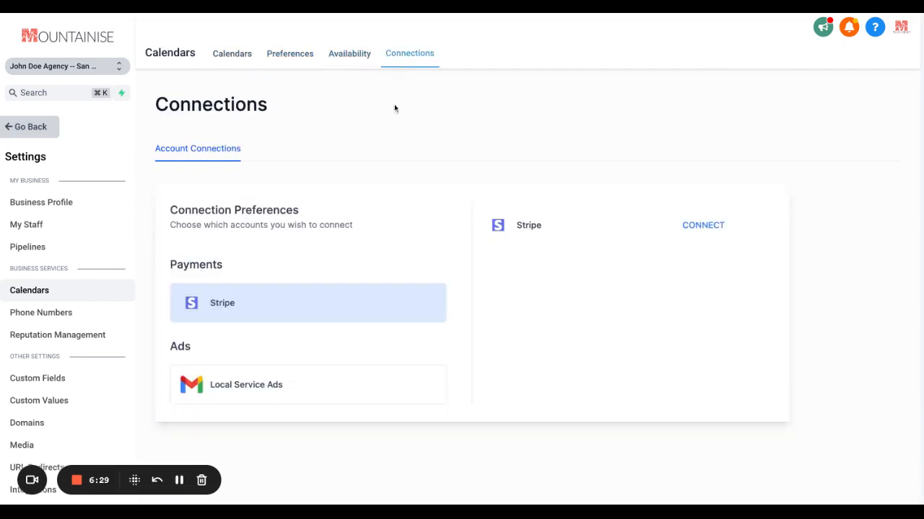